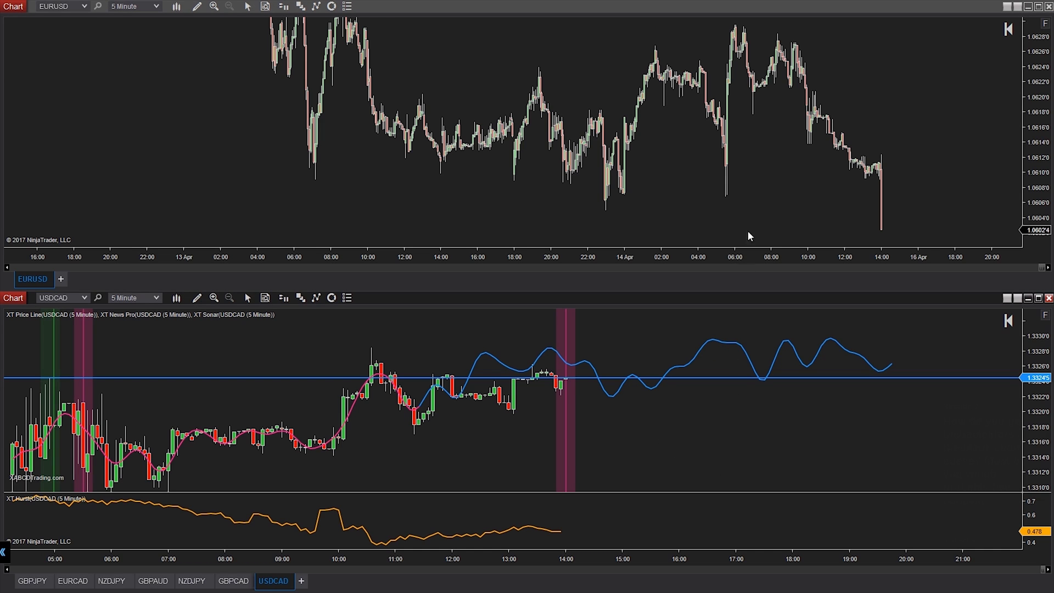
# Pan the EURUSD chart forward so empty space through 17 Apr follows the latest bars.
pyautogui.moveTo(752, 146); pyautogui.dragTo(650, 185)
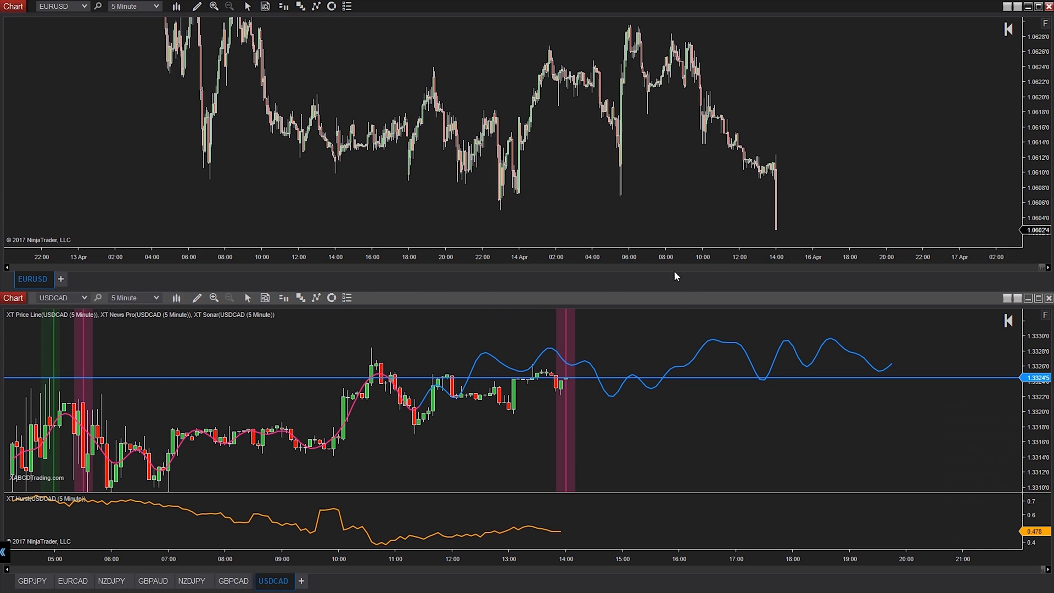
# Drag the XT Sonar forecast line from the USDCAD chart onto the EURUSD chart.
pyautogui.rightClick(700, 321)
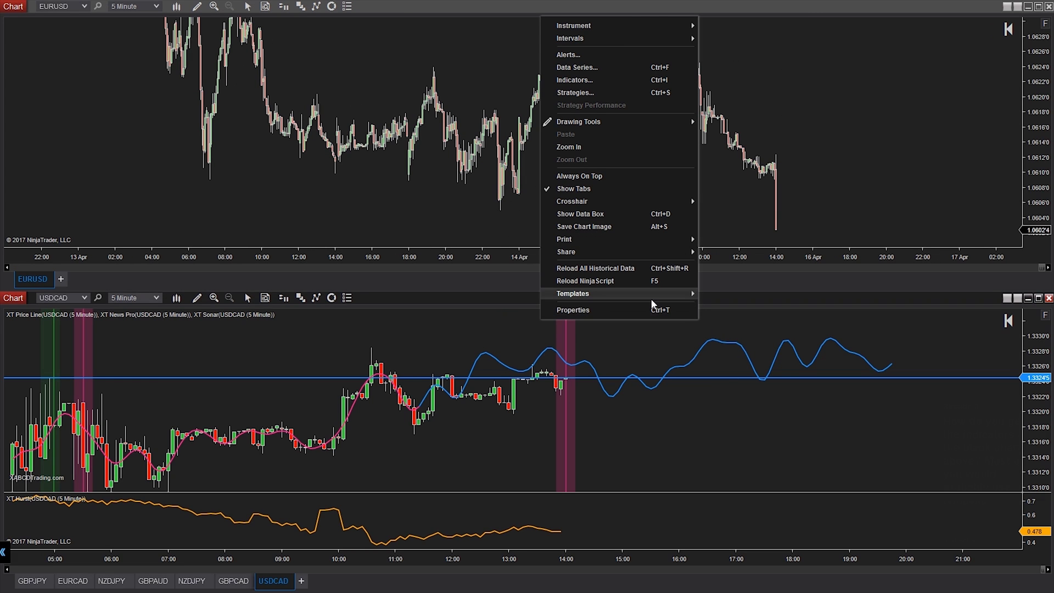
pyautogui.click(766, 332)
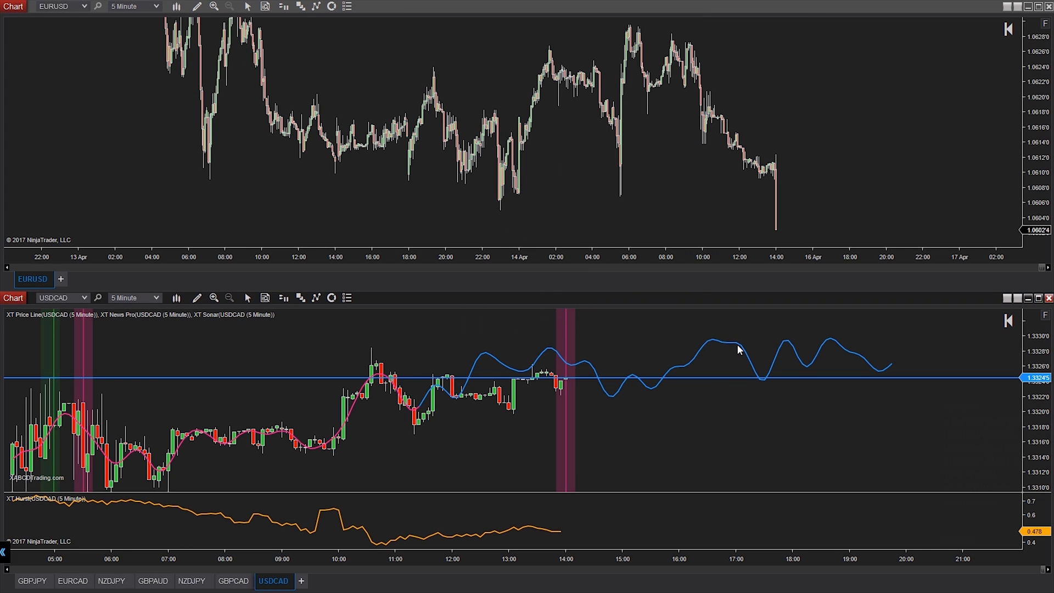
pyautogui.moveTo(736, 342); pyautogui.dragTo(720, 172)
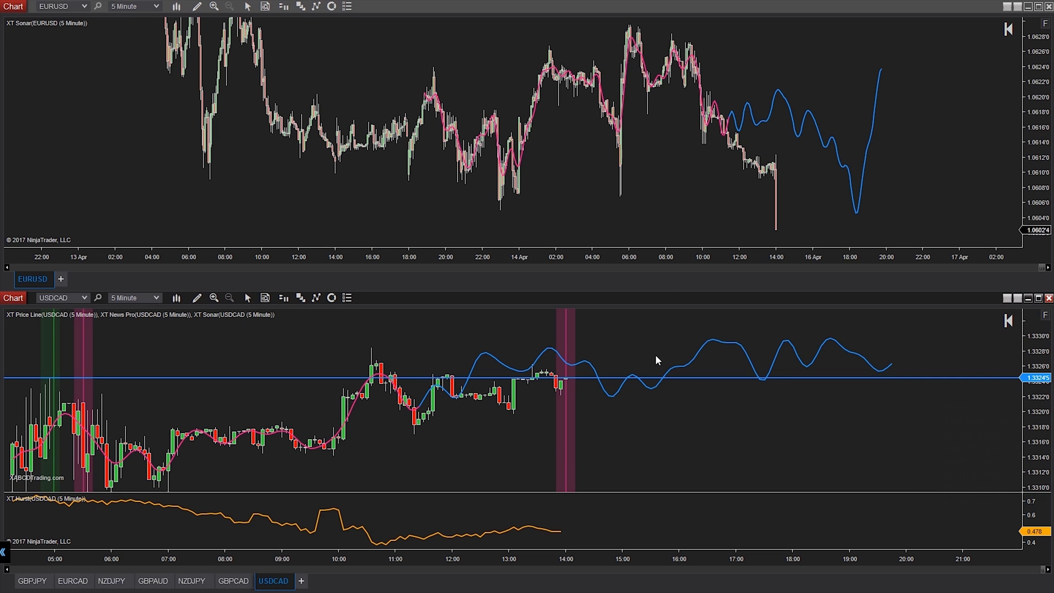
pyautogui.scroll(5, 656, 358)
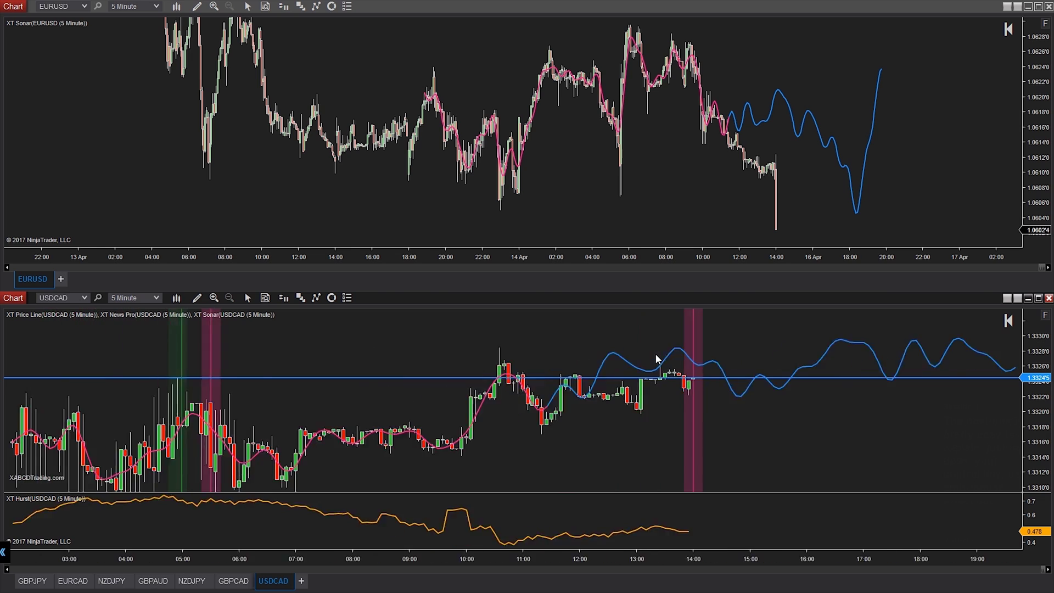
pyautogui.scroll(9, 657, 359)
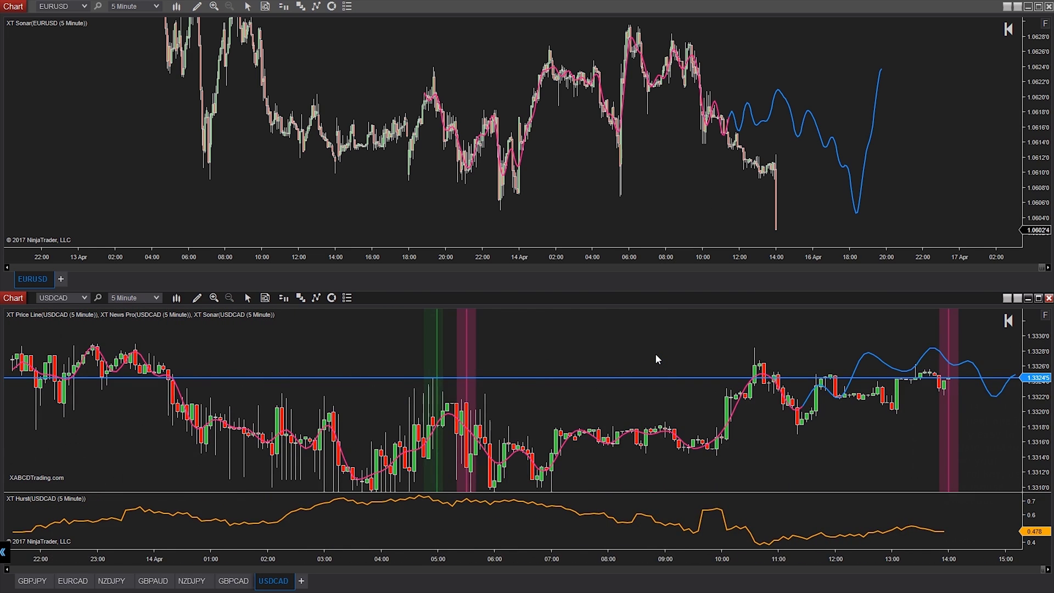
pyautogui.scroll(-12, 657, 359)
pyautogui.scroll(-6, 656, 353)
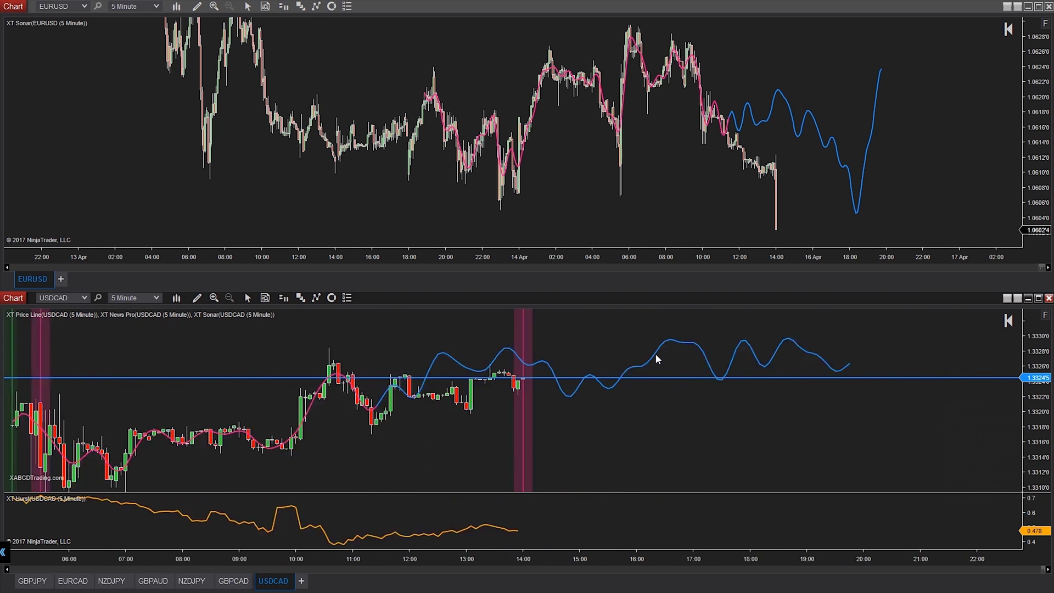
pyautogui.scroll(7, 655, 354)
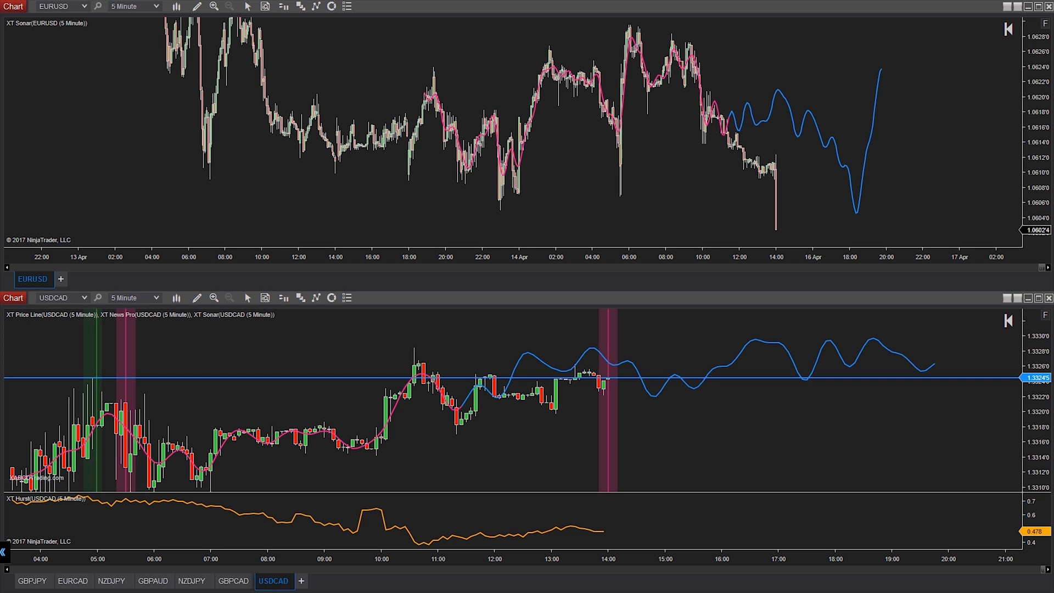
pyautogui.moveTo(0, 300); pyautogui.dragTo(426, 153)
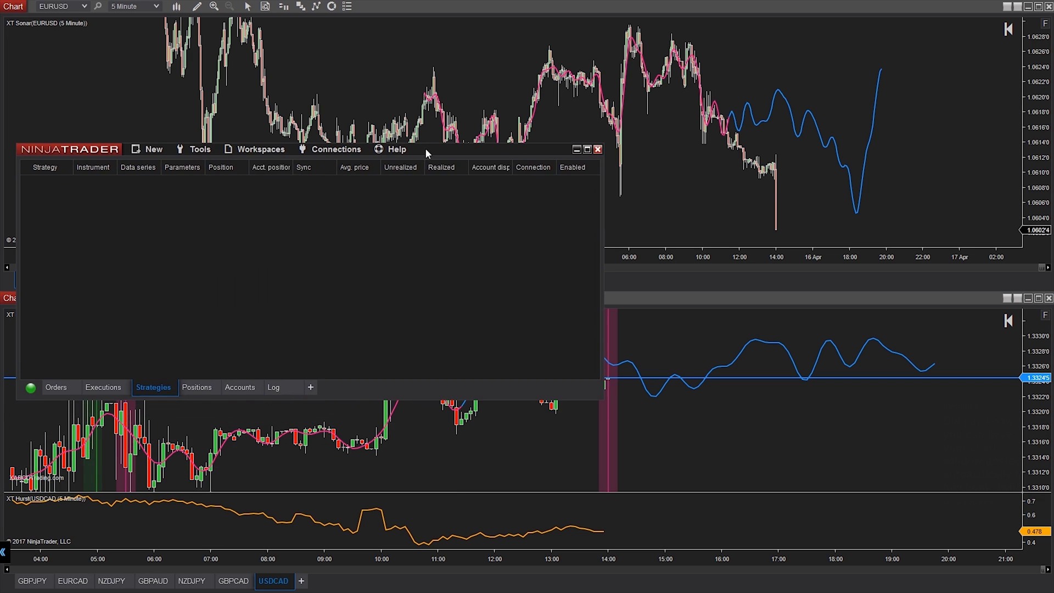
pyautogui.click(201, 149)
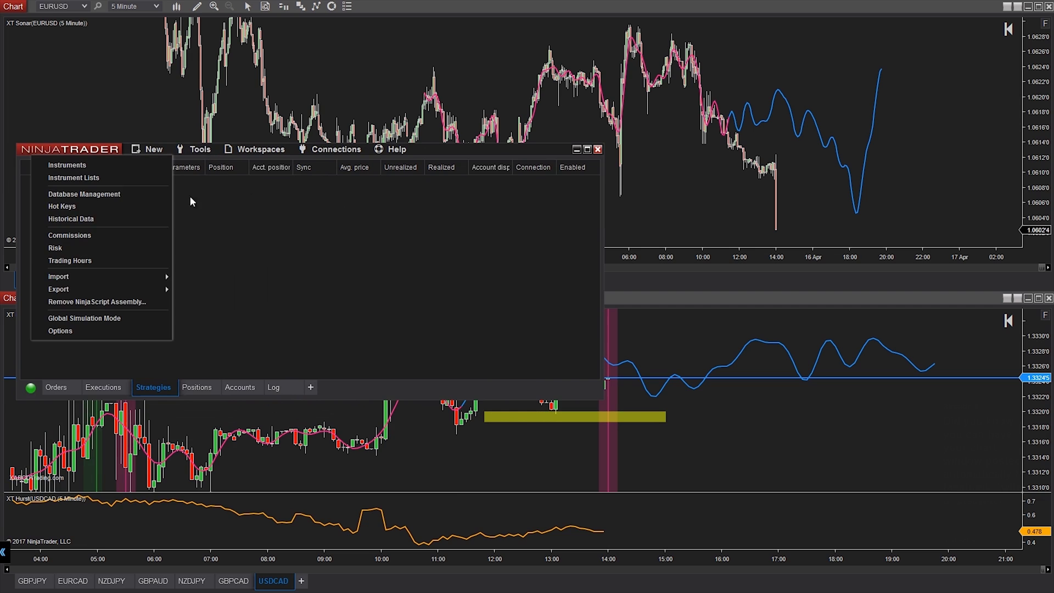
pyautogui.click(128, 329)
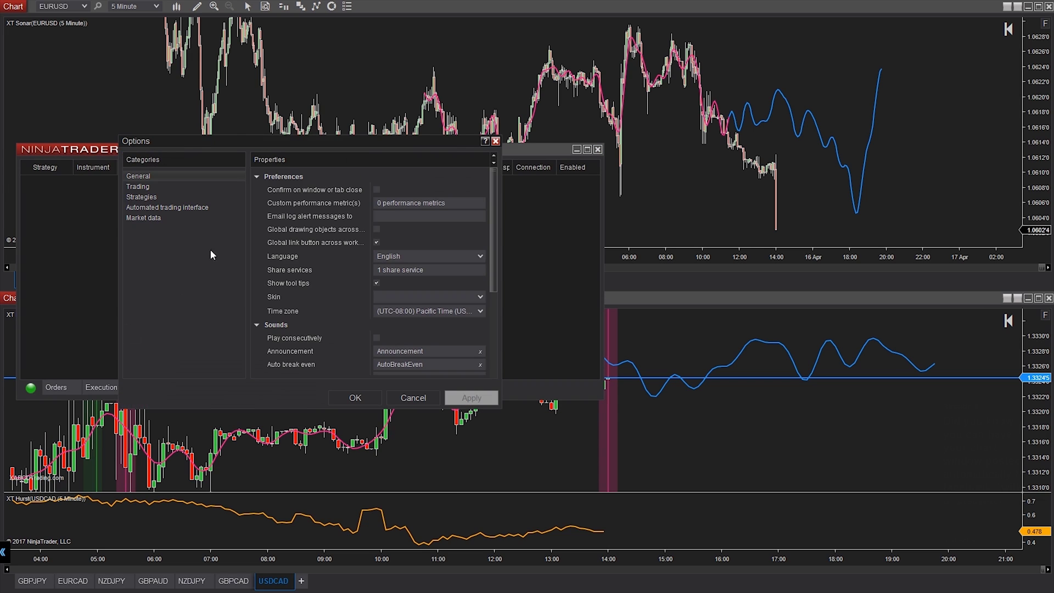
pyautogui.click(399, 270)
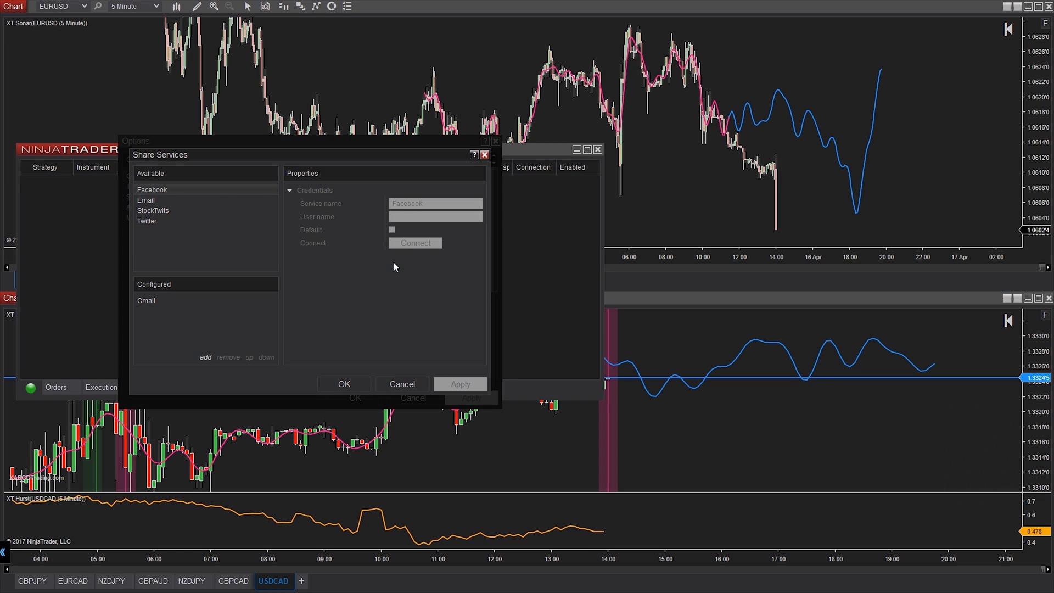
pyautogui.click(400, 383)
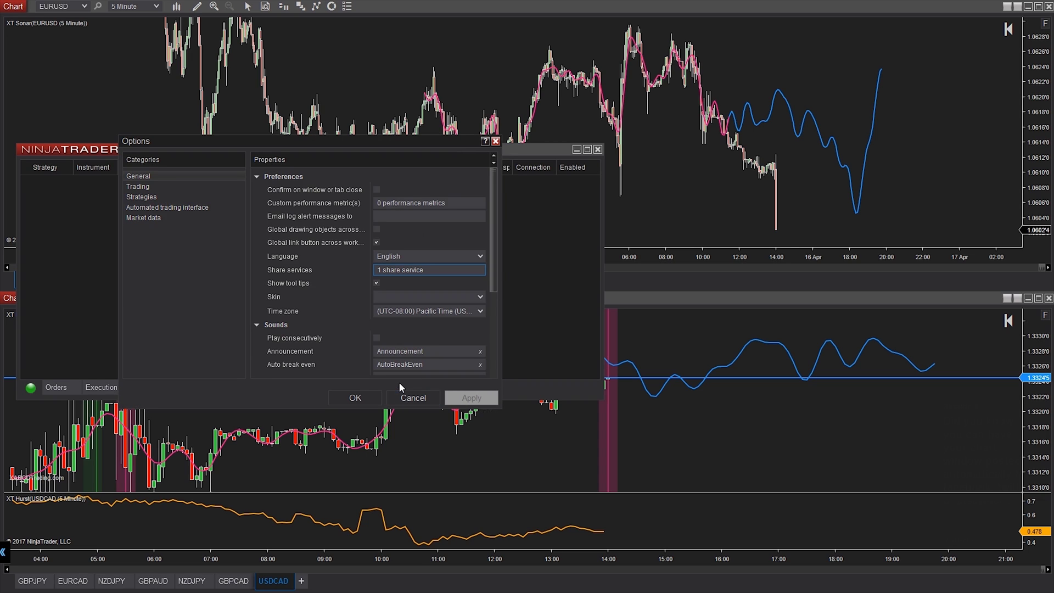
pyautogui.click(495, 142)
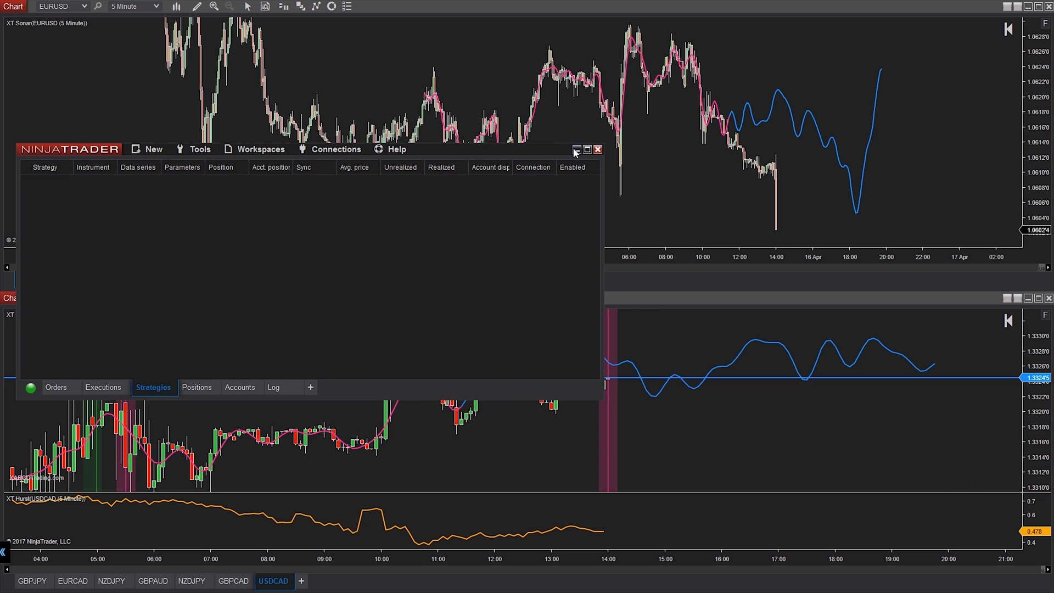
pyautogui.click(574, 149)
pyautogui.scroll(-1, 650, 341)
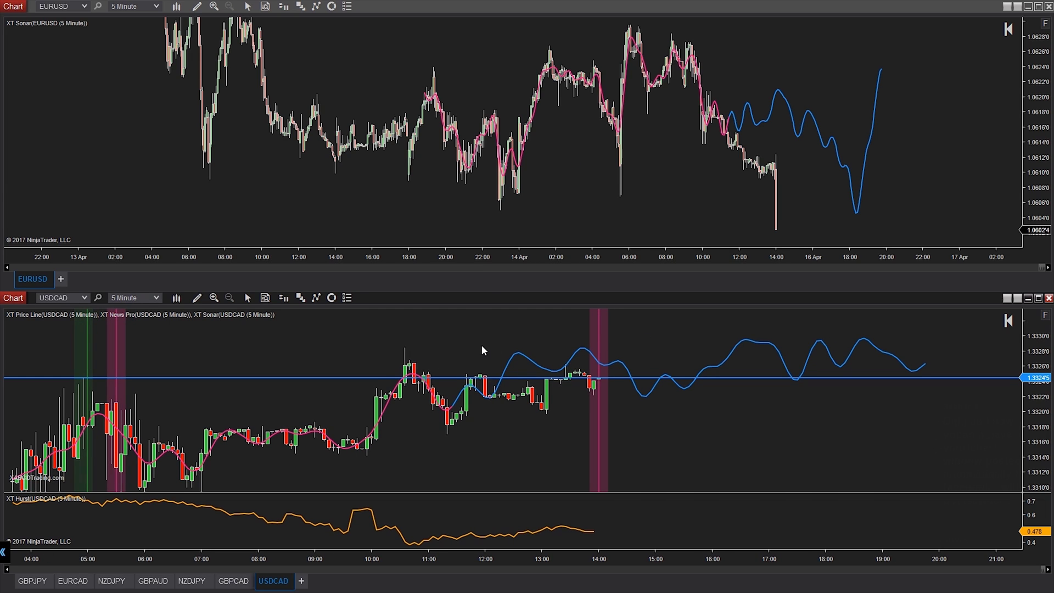
# Draw an ellipse over the USDCAD Sonar line near 15:30 and create an alert on it.
pyautogui.click(198, 297)
pyautogui.click(117, 292)
pyautogui.moveTo(660, 344)
pyautogui.mouseDown()
pyautogui.moveTo(716, 424)
pyautogui.moveTo(699, 357)
pyautogui.moveTo(697, 422)
pyautogui.mouseUp()
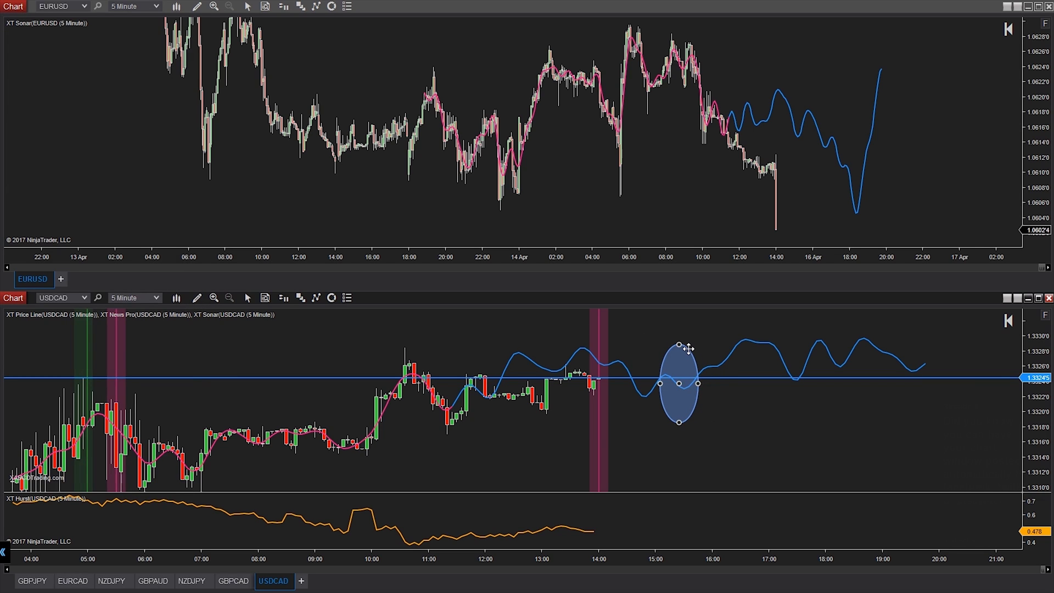
pyautogui.rightClick(681, 362)
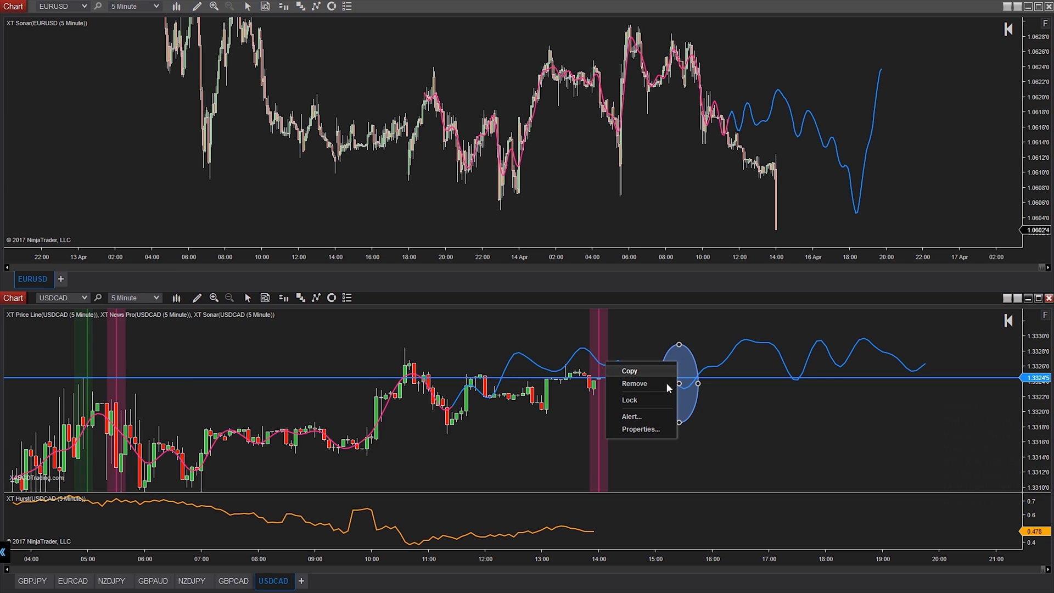
pyautogui.click(653, 416)
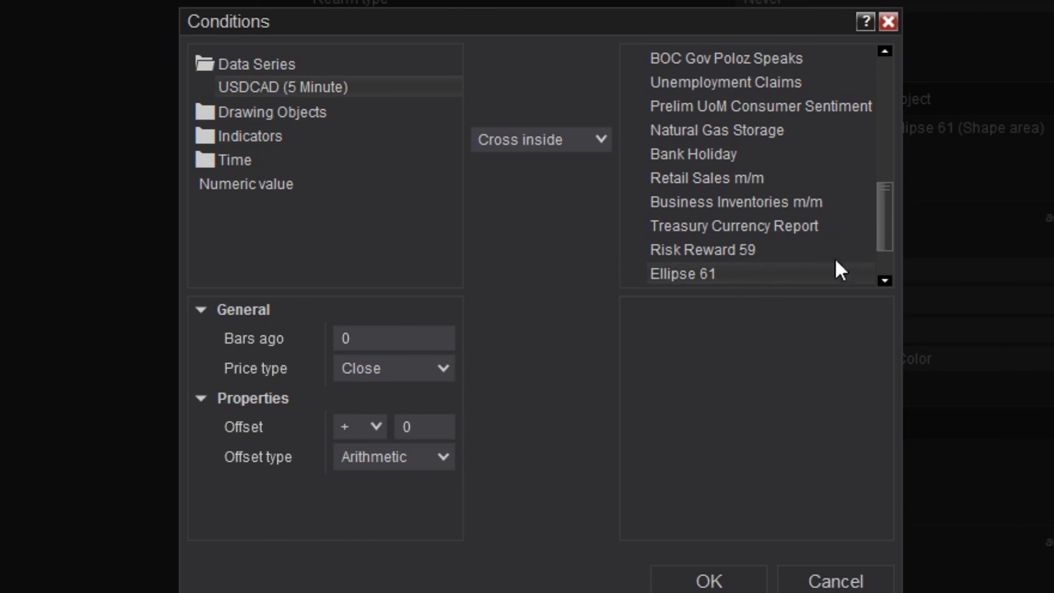
# Keep the Cross inside condition and set the alert action to Share a message with Window screenshot.
pyautogui.click(686, 579)
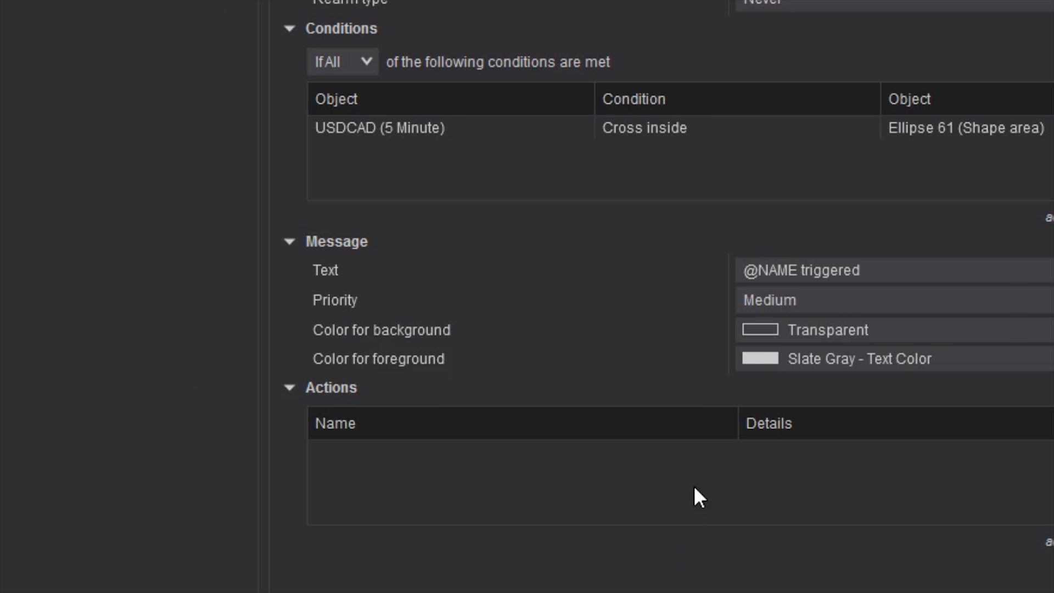
pyautogui.click(1048, 542)
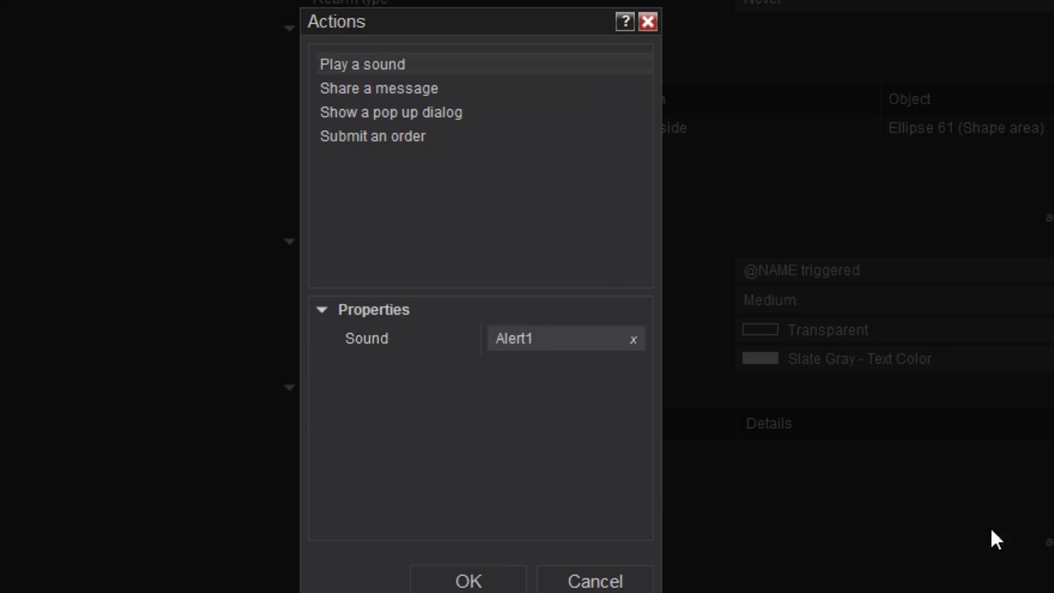
pyautogui.click(410, 88)
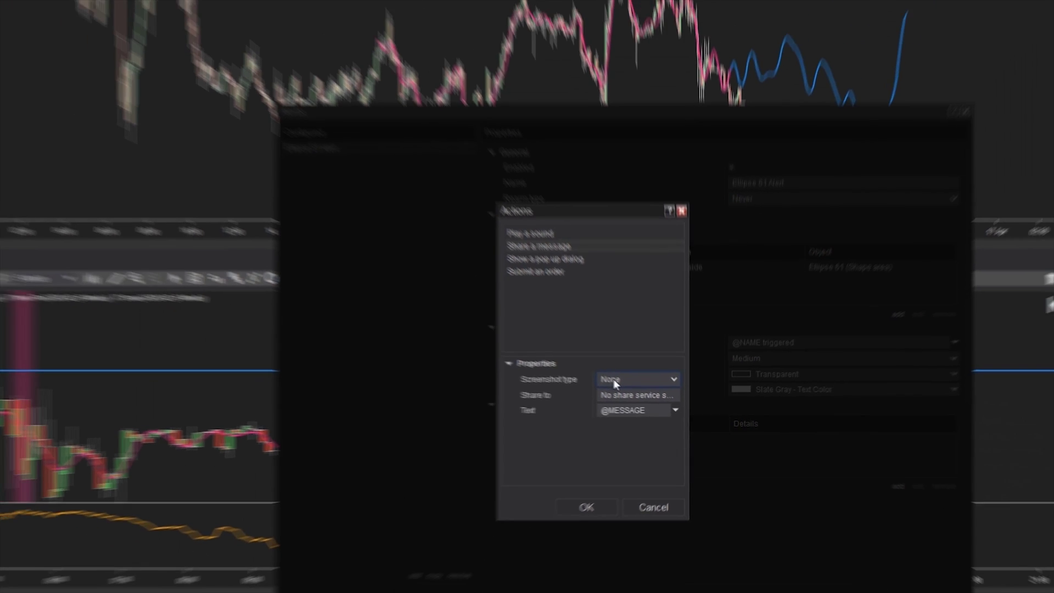
pyautogui.click(516, 339)
pyautogui.click(635, 433)
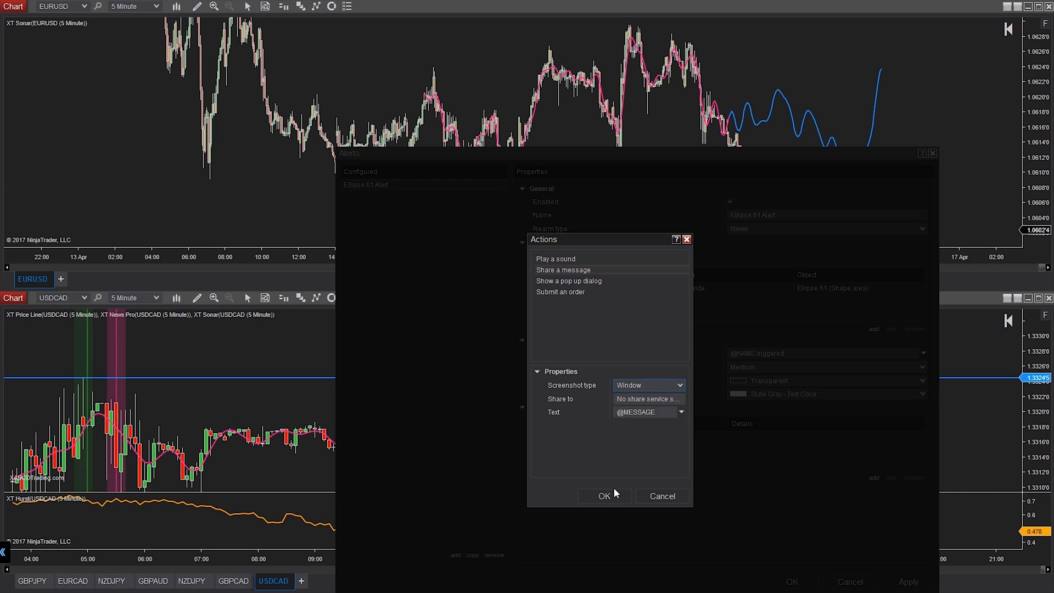
# Choose Gmail as the share service for the alert message.
pyautogui.click(636, 397)
pyautogui.click(566, 301)
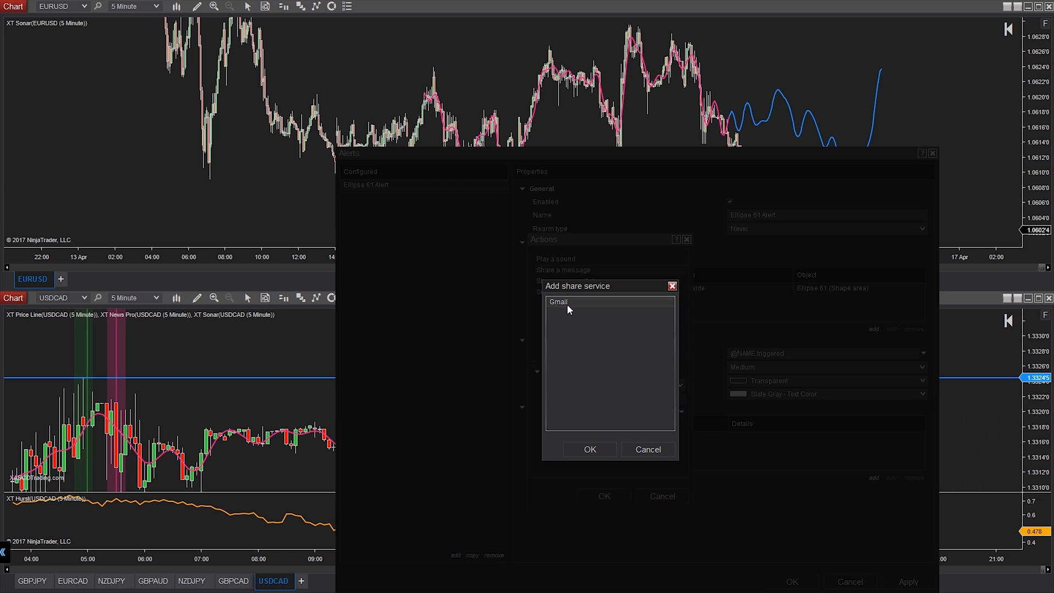
pyautogui.click(598, 446)
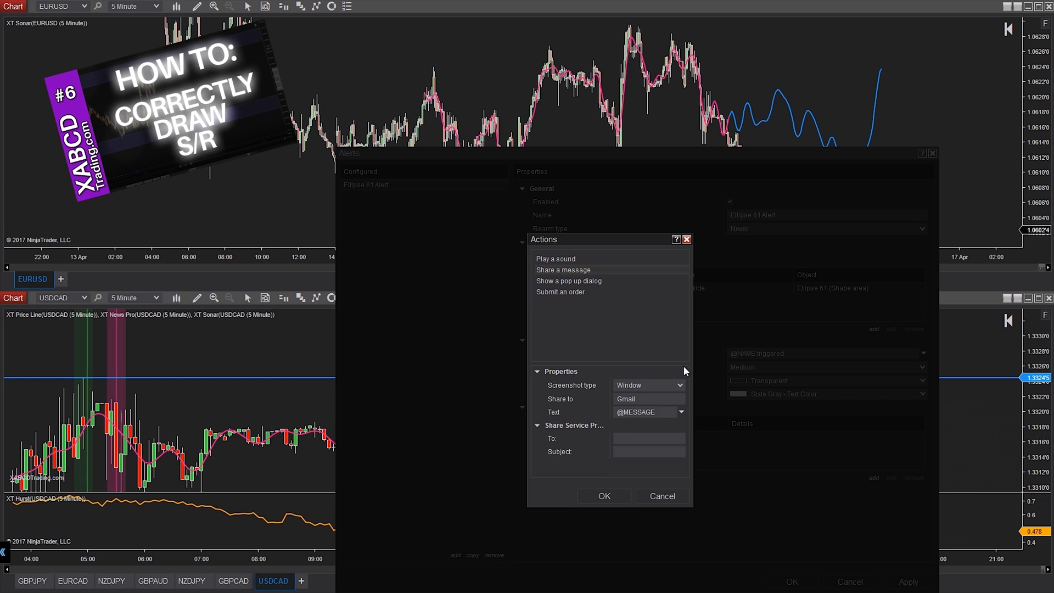
# Enter the recipient's e-mail address and subject 'Check this out', then confirm the action.
pyautogui.click(654, 434)
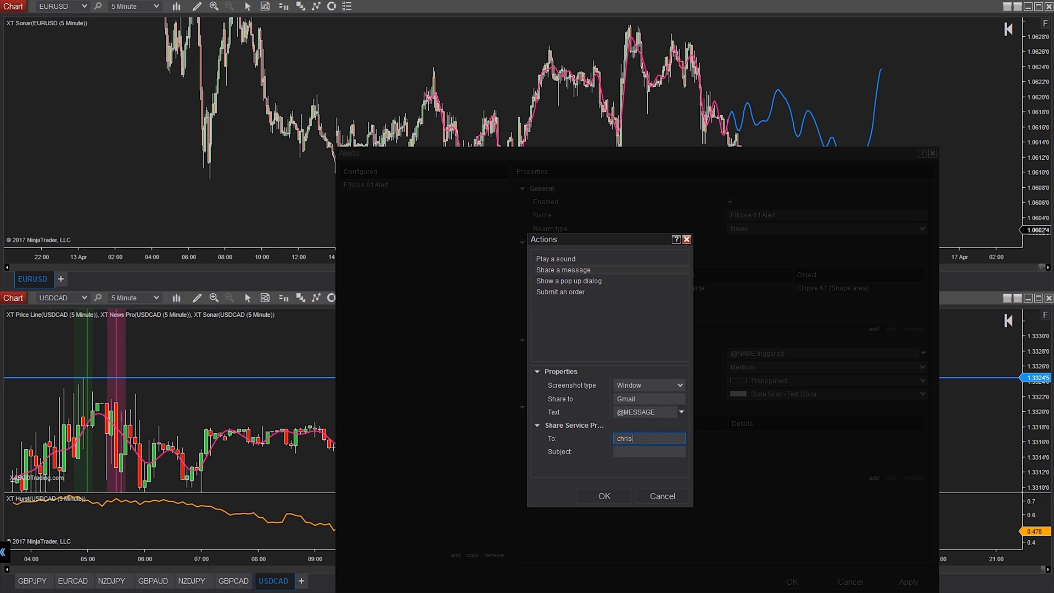
pyautogui.press('Tab')
pyautogui.write('Check this out')
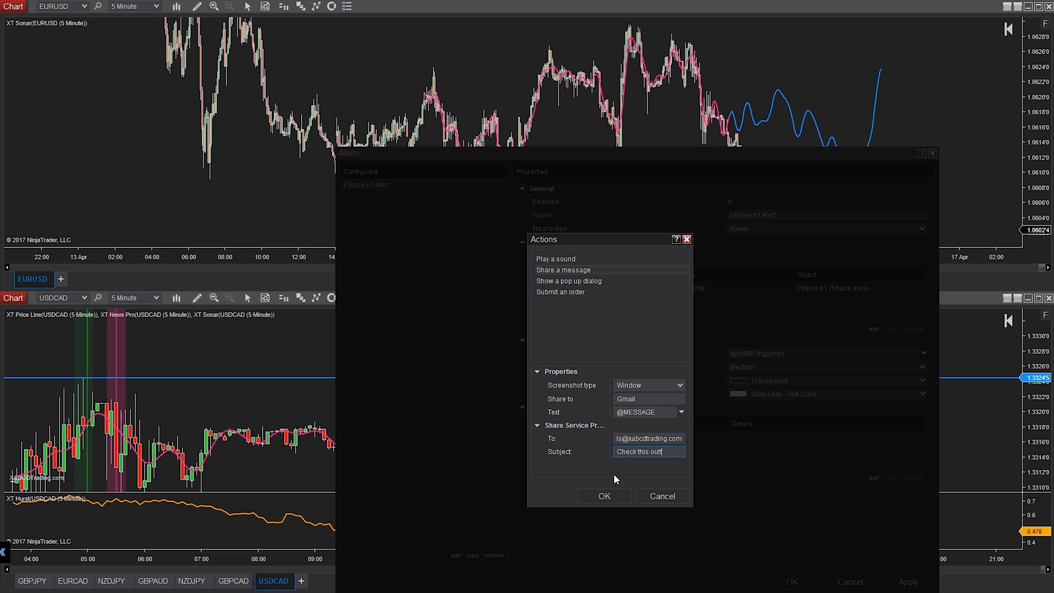
pyautogui.click(603, 497)
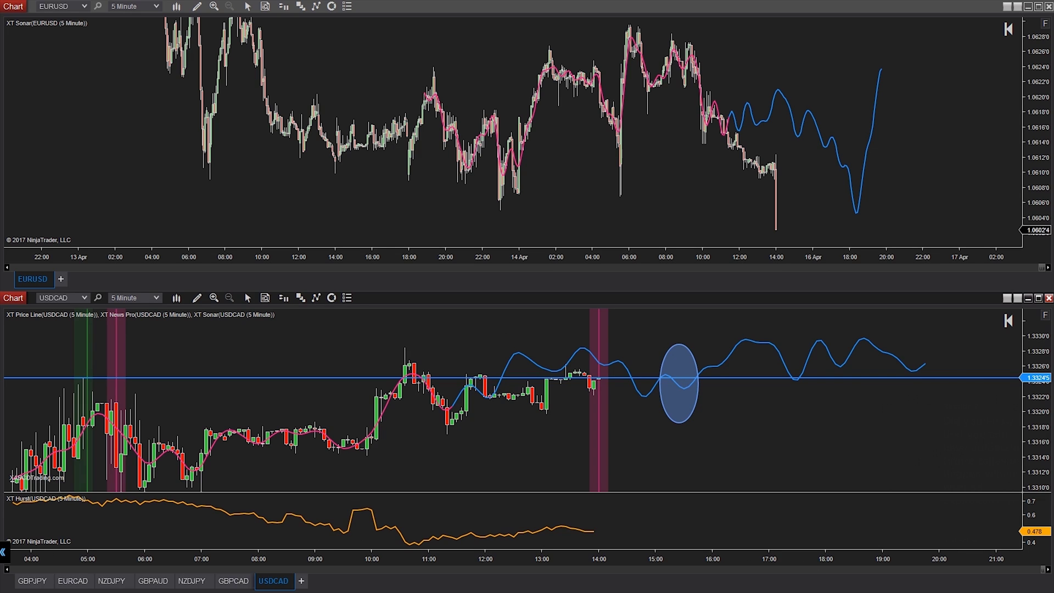
# Open Database Management from the Control Center's Tools menu.
pyautogui.hotkey('alt', 'Tab')
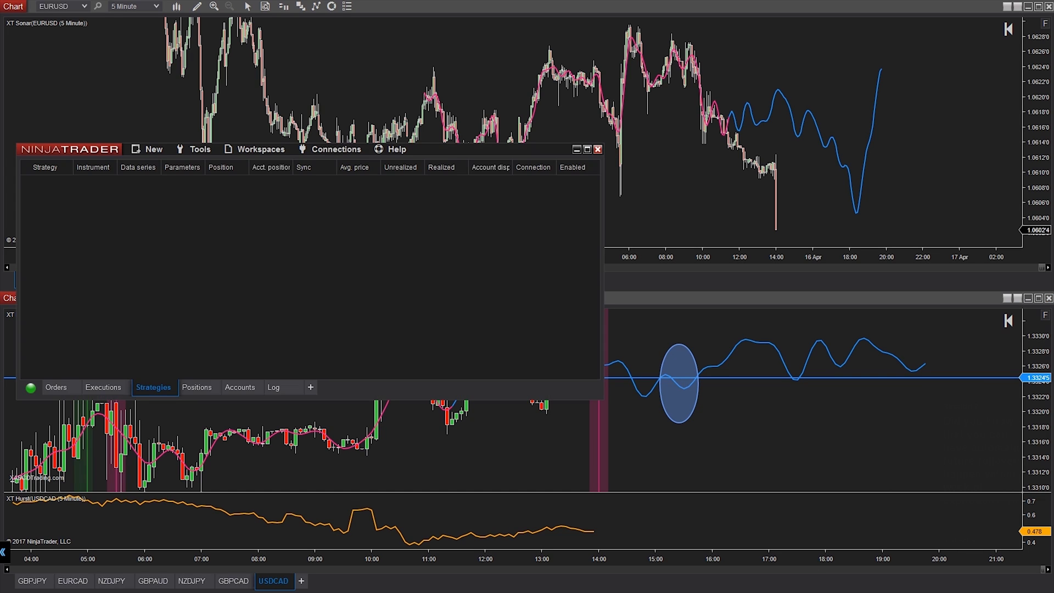
pyautogui.click(200, 149)
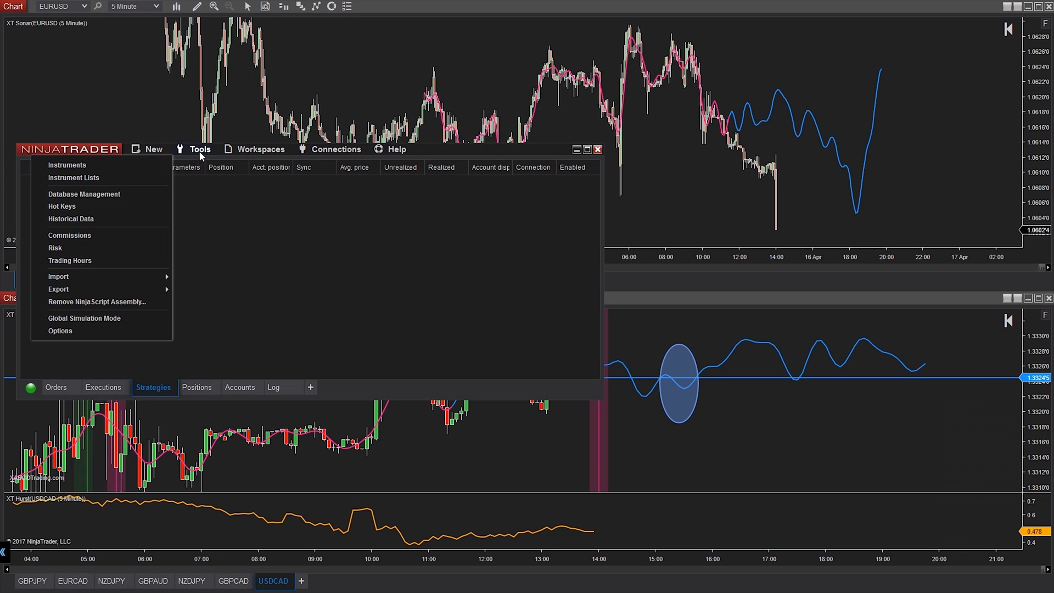
pyautogui.click(117, 199)
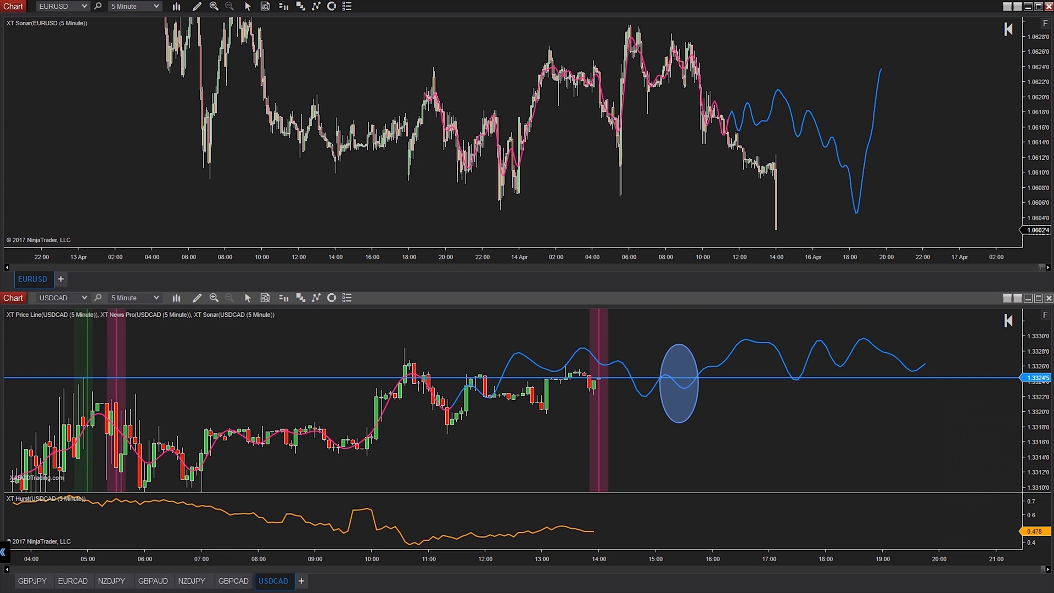
# Open Tools > Options and expand the Skin dropdown to see the available skins.
pyautogui.hotkey('alt', 'Tab')
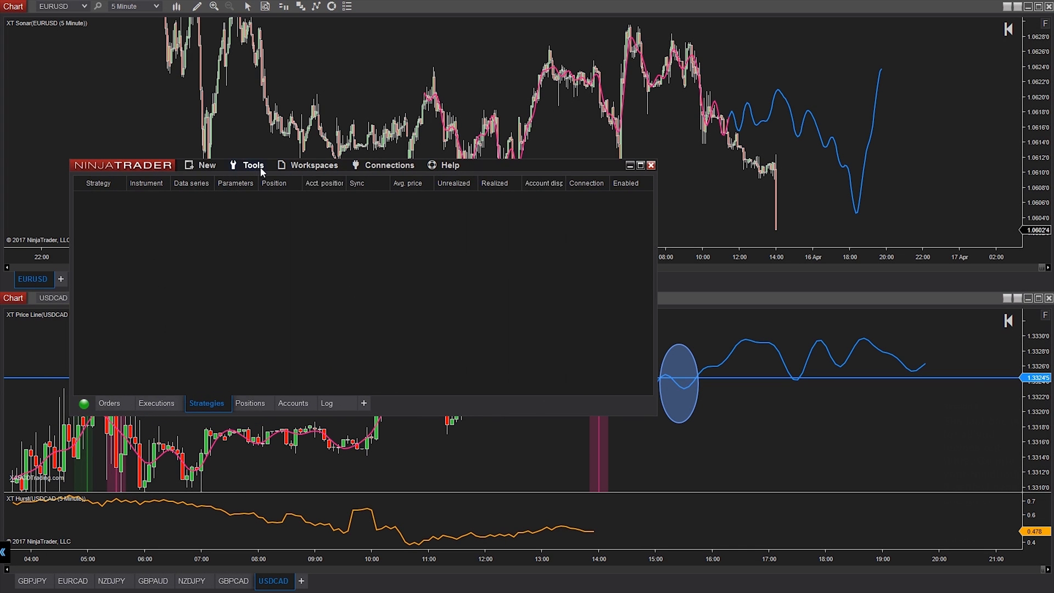
pyautogui.click(261, 171)
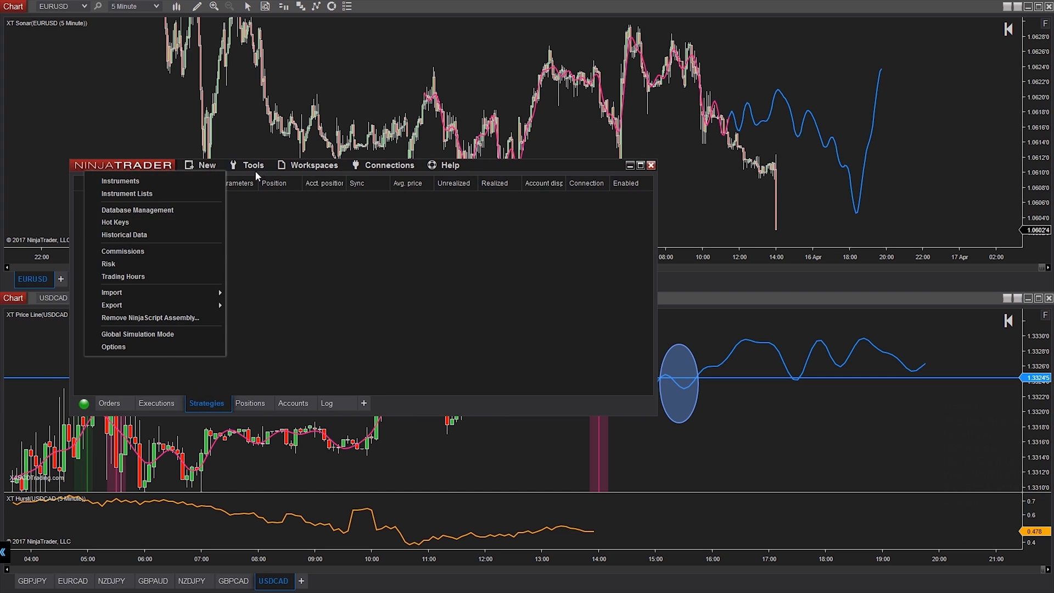
pyautogui.click(169, 345)
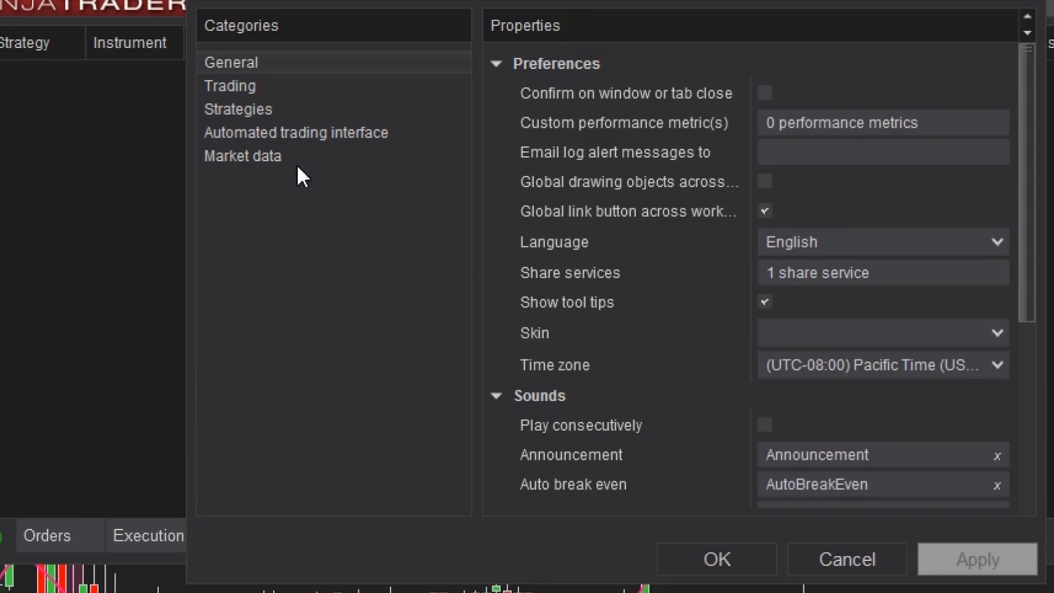
pyautogui.click(802, 331)
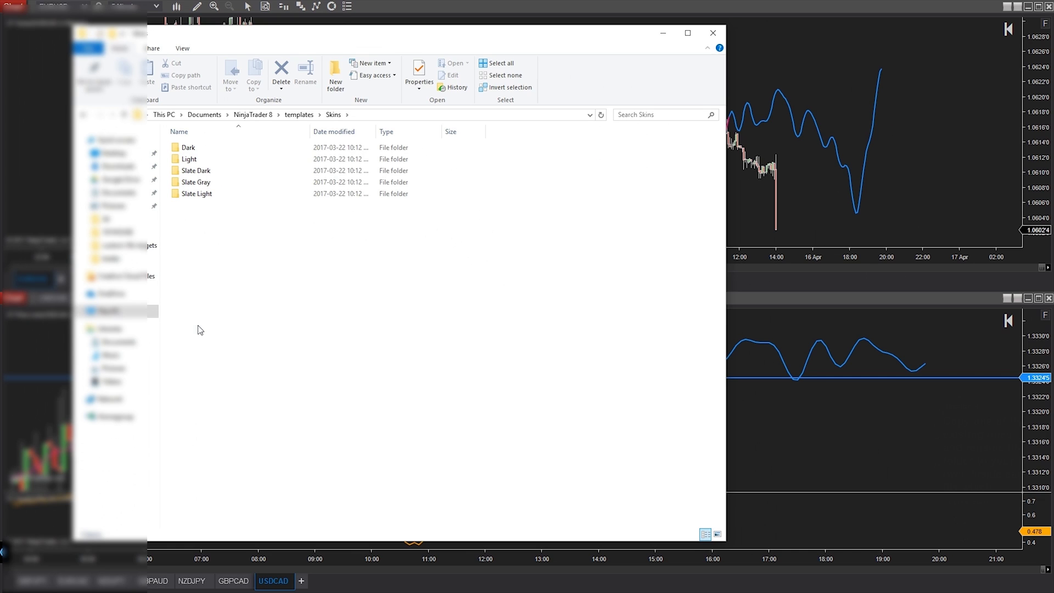
# Copy and paste the Slate Light skin folder to make a duplicate.
pyautogui.click(207, 196)
pyautogui.hotkey('ctrl', 'c')
pyautogui.hotkey('ctrl', 'v')
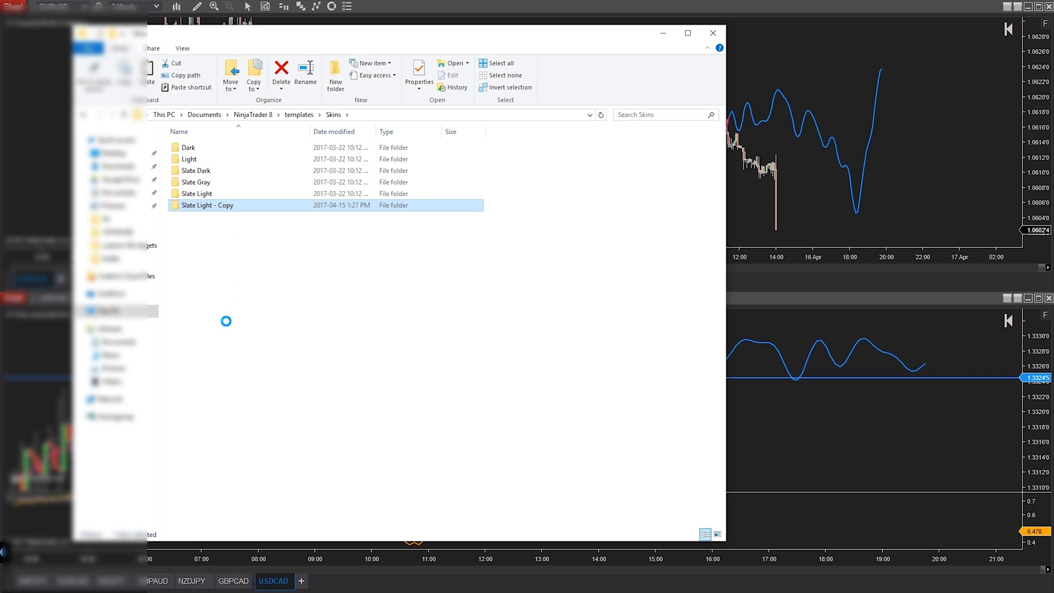
# Rename the copy to xabcdtrading, browse its 14 XAML files, then close File Explorer.
pyautogui.press('Menu')
pyautogui.click(138, 550)
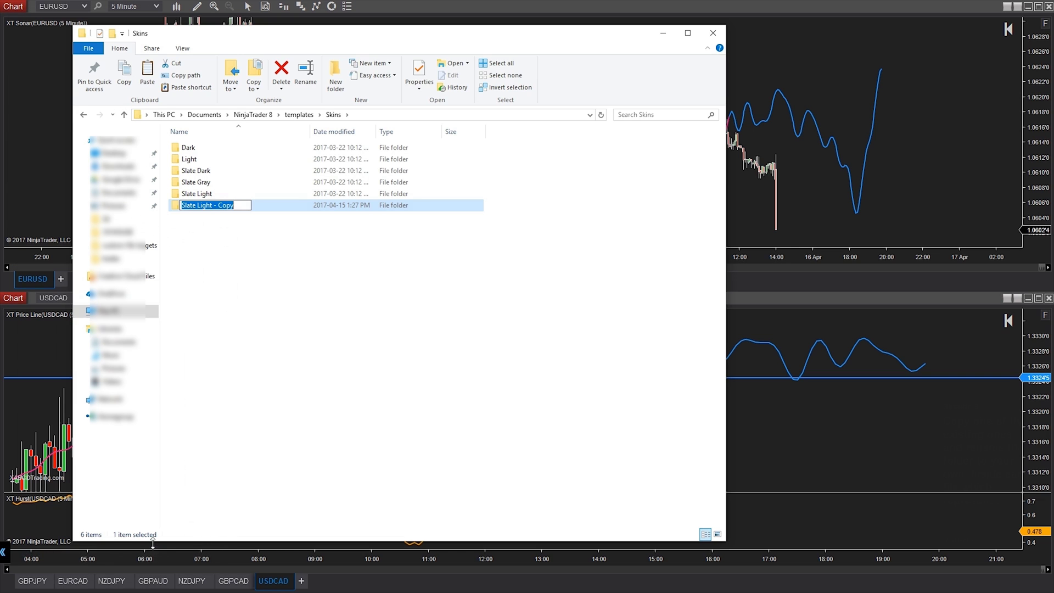
pyautogui.write('xab')
pyautogui.write('rading')
pyautogui.press('Return')
pyautogui.press('Return')
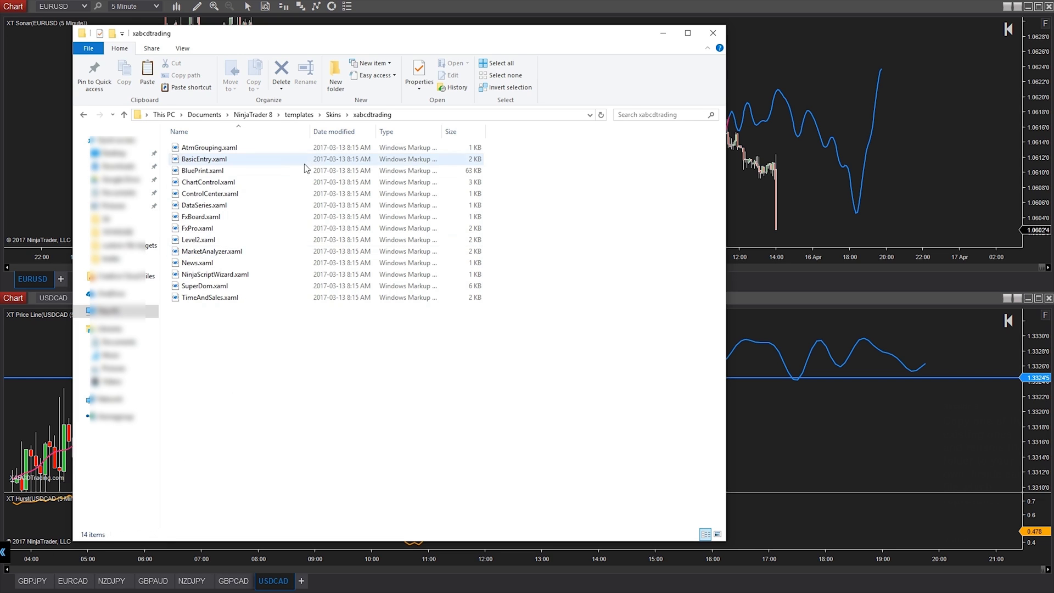
pyautogui.click(223, 217)
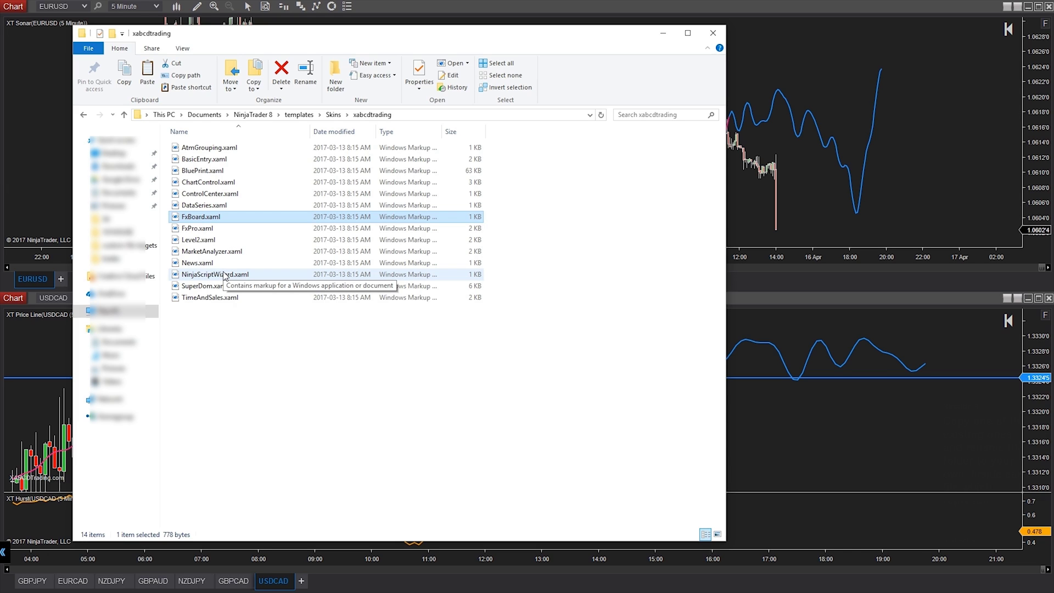
pyautogui.hotkey('alt', 'Tab')
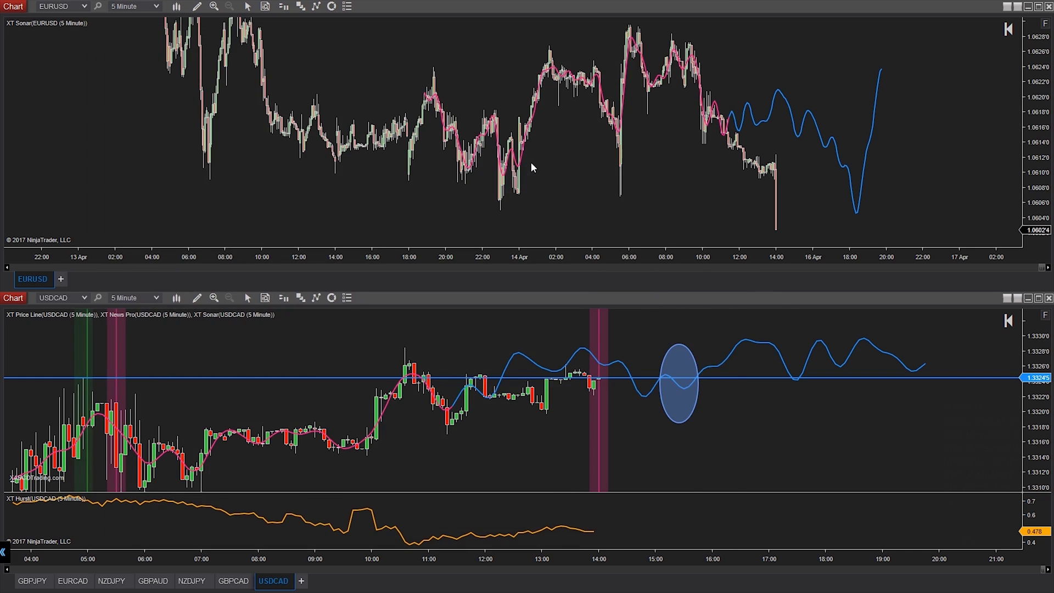